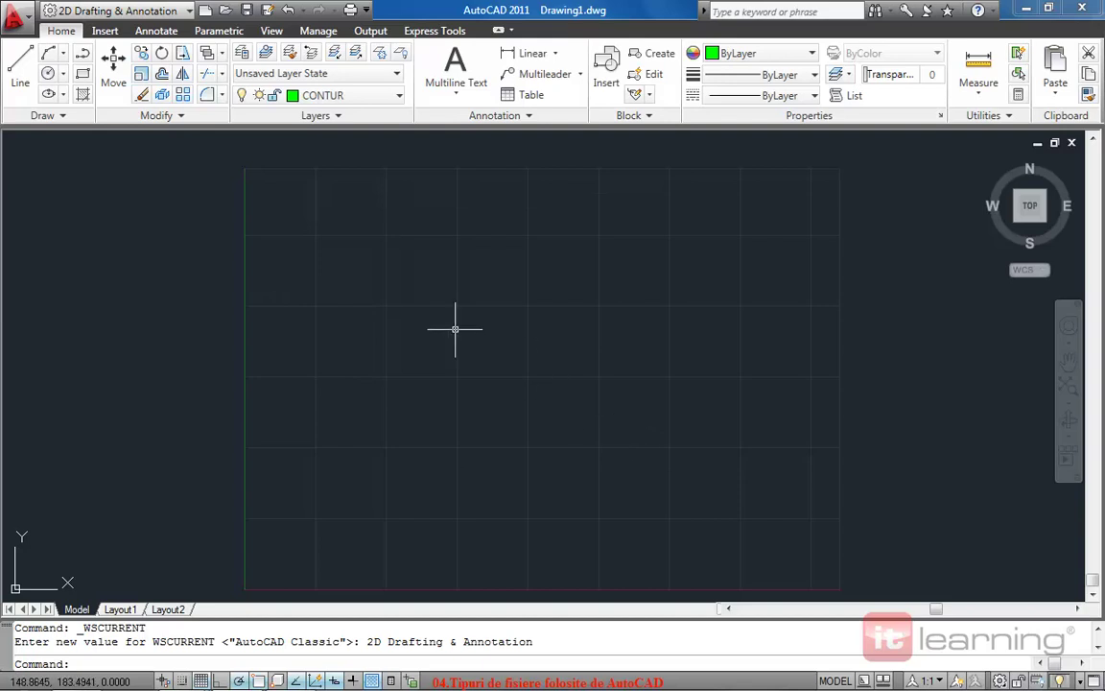
# - Bring up the Select File dialog on My Documents from the application menu and nudge it upward
pyautogui.click(27, 16)
pyautogui.moveTo(58, 143)
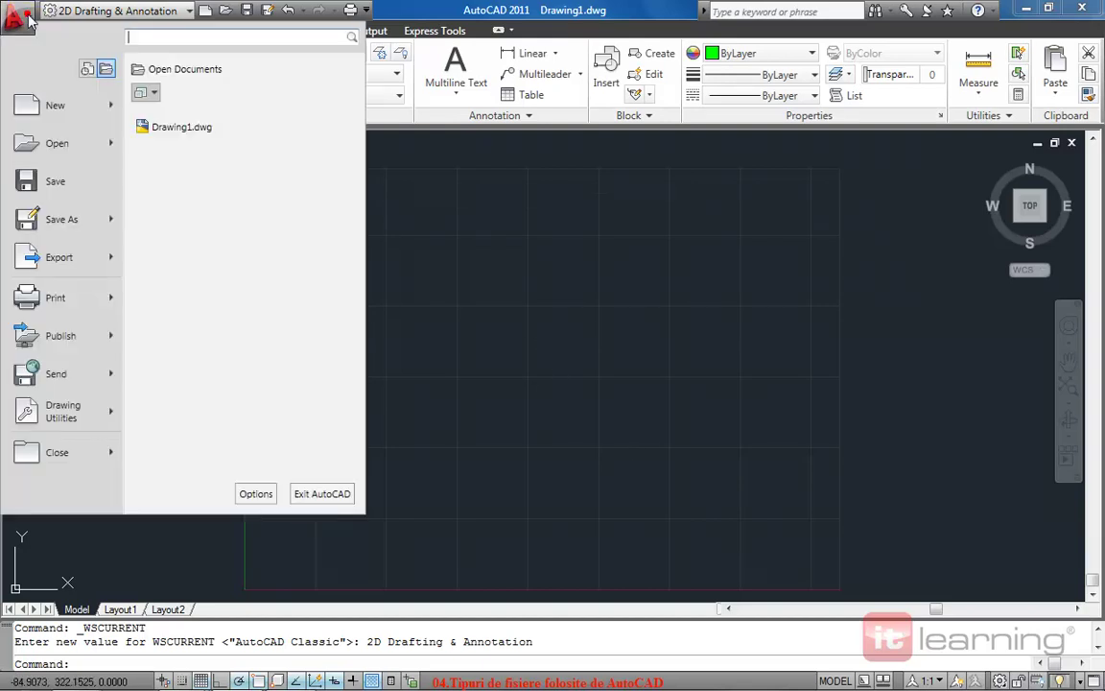
pyautogui.click(67, 145)
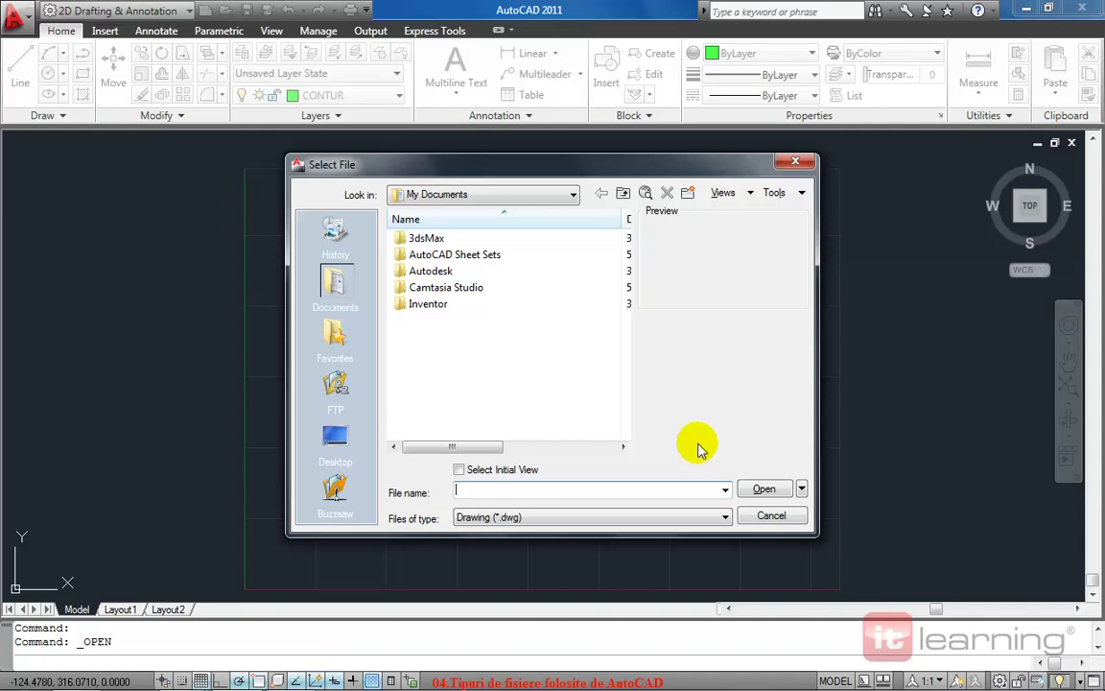
pyautogui.moveTo(620, 170); pyautogui.dragTo(616, 148)
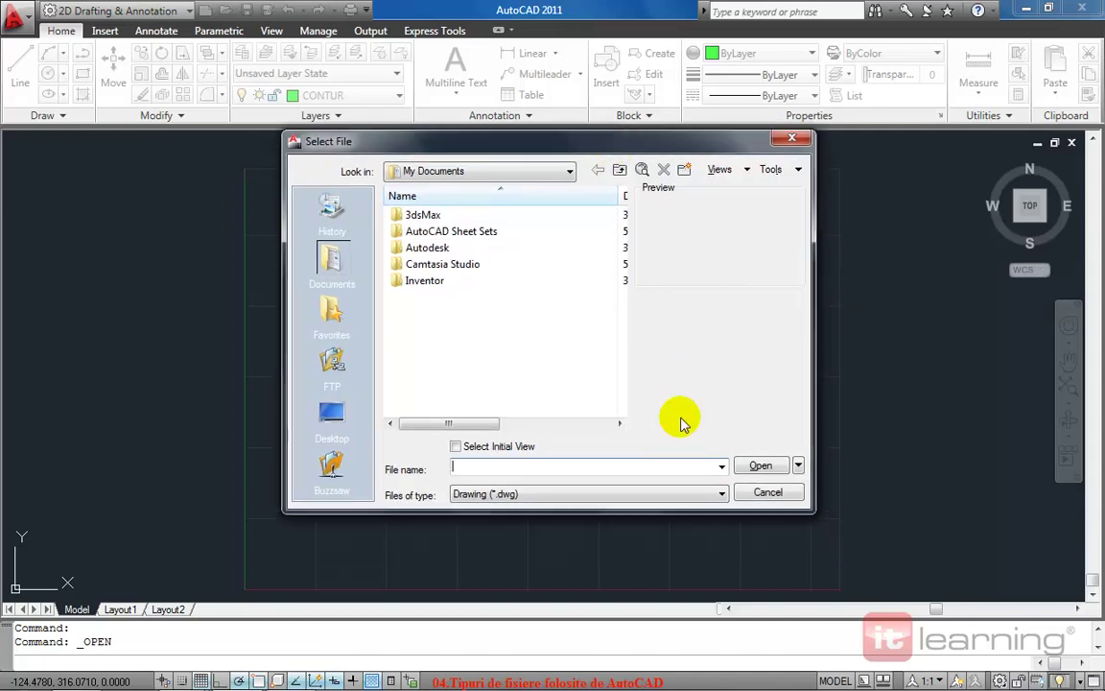
# - Review the openable file types (DWG, DWS, DXF, DWT), then cancel without opening a drawing
pyautogui.click(722, 494)
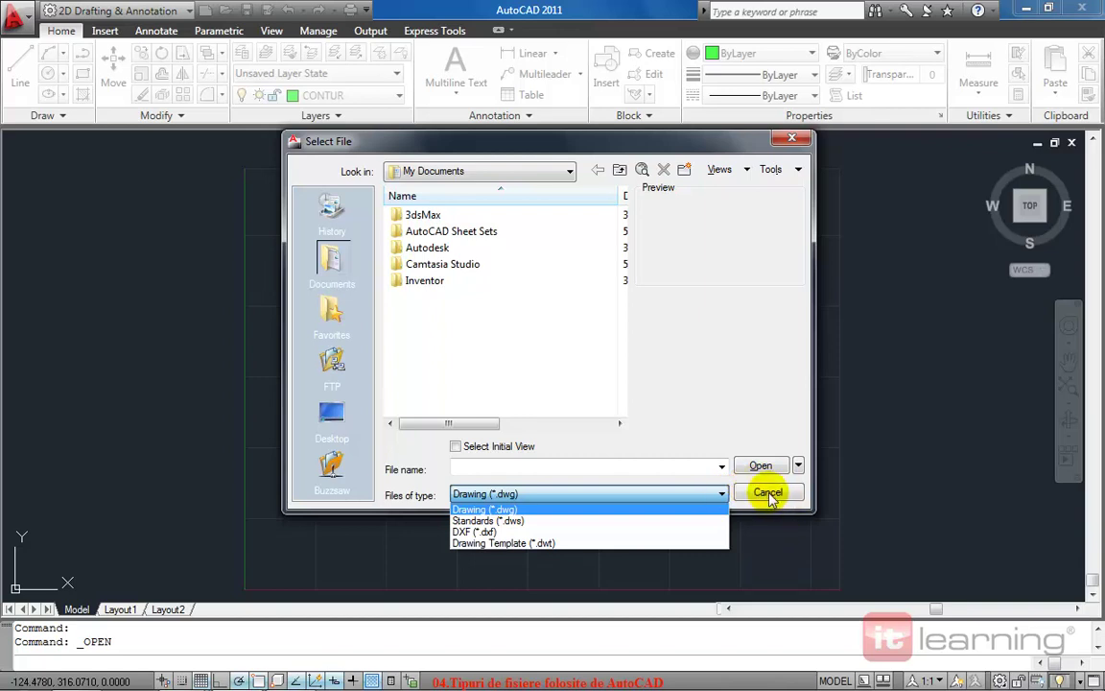
pyautogui.click(768, 498)
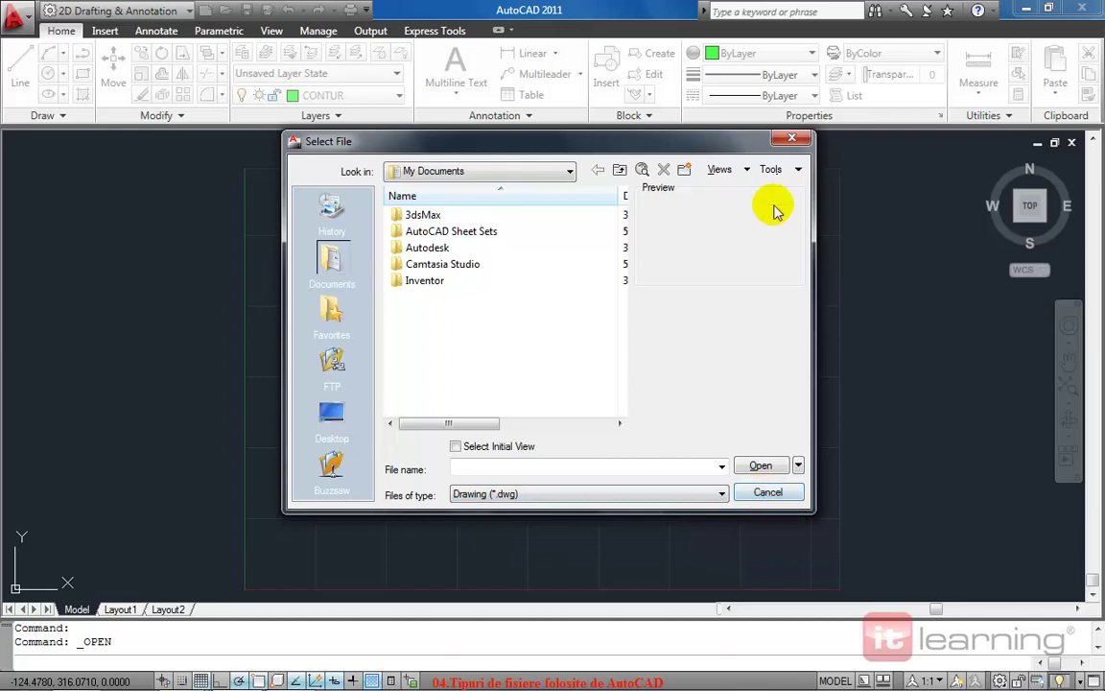
pyautogui.click(767, 492)
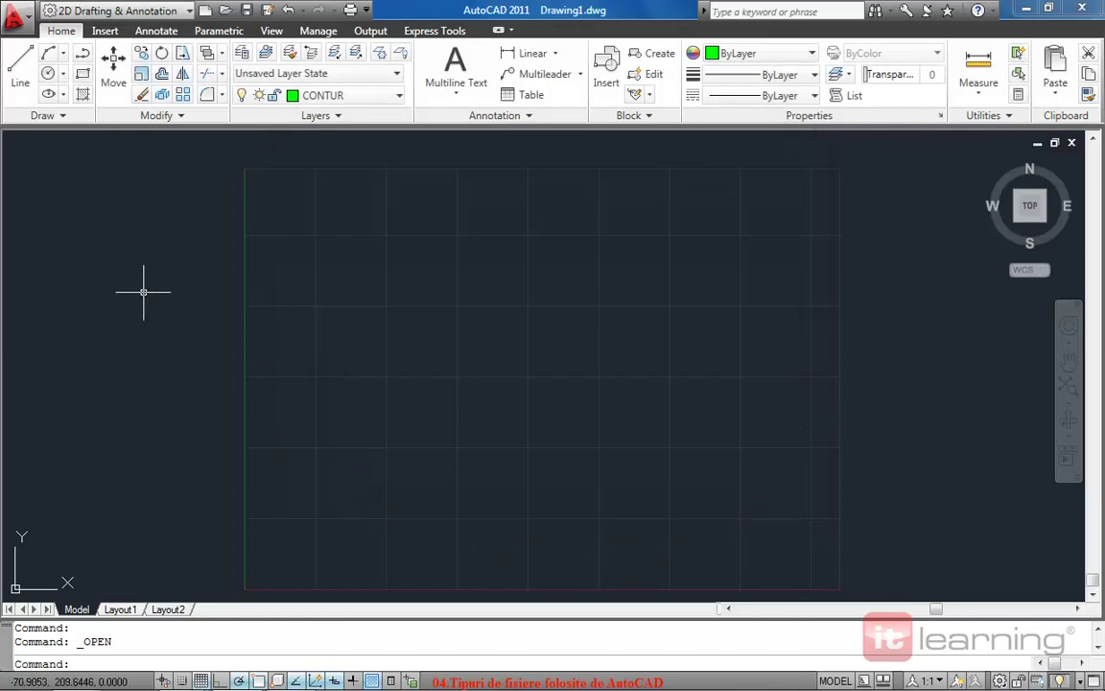
# - Show the application menu's Export submenu listing DWF, DWFx, 3D DWF, PDF, DGN and FBX
pyautogui.click(28, 21)
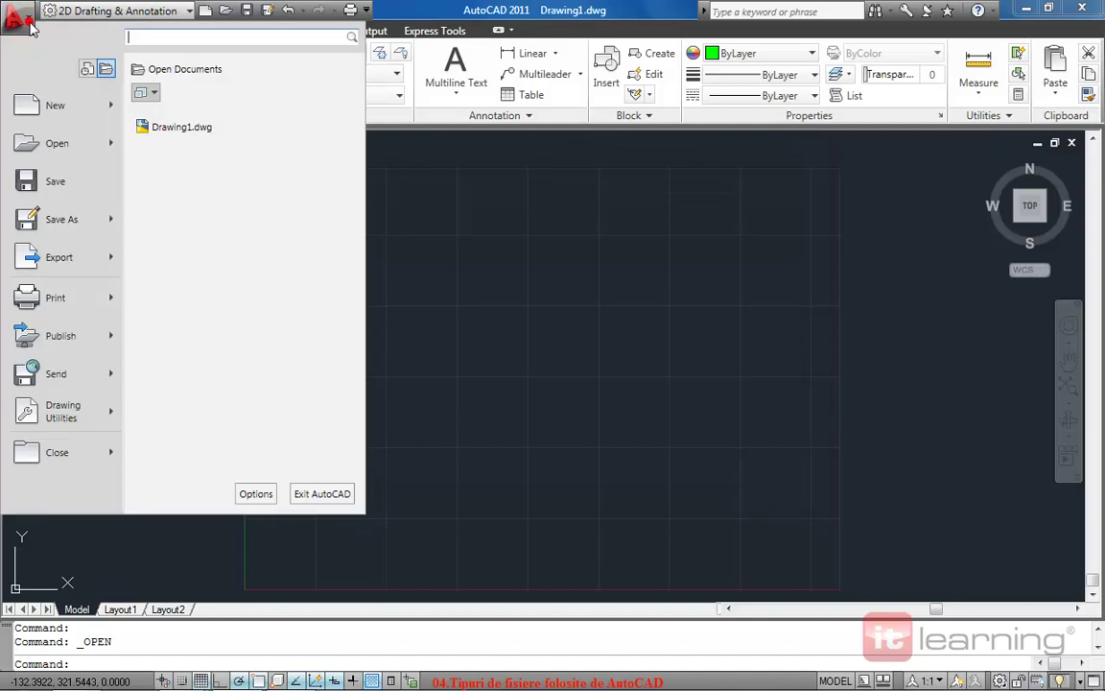
pyautogui.moveTo(58, 257)
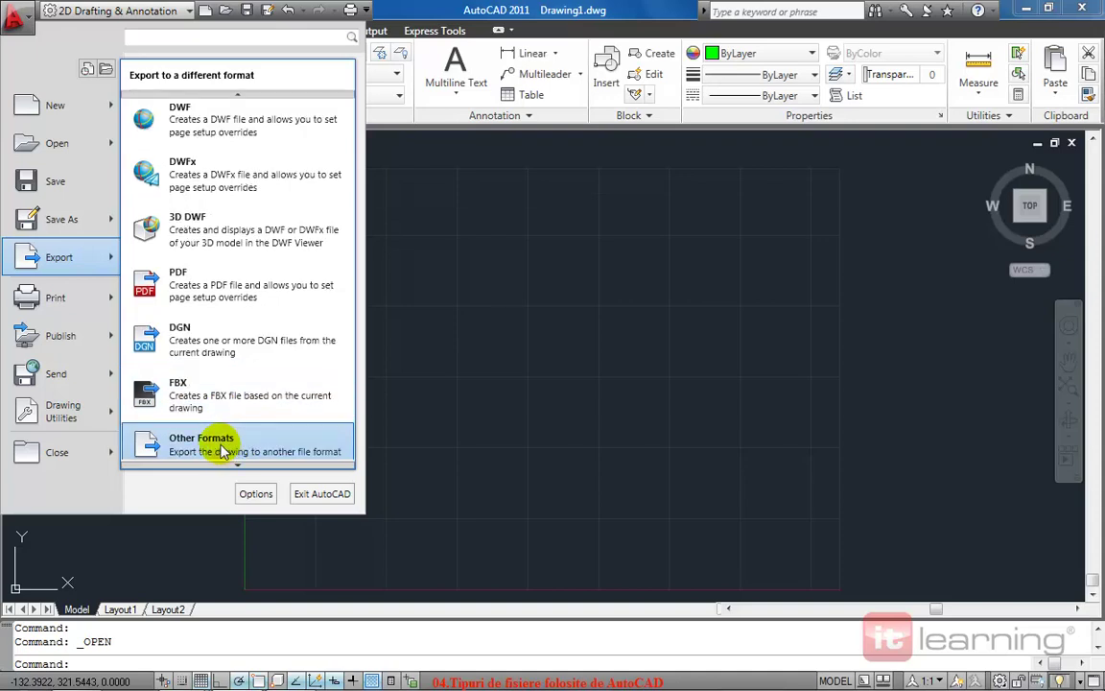
# - Browse the Export > Other Formats file types (3D DWFx, FBX, ACIS, Bitmap) and cancel without exporting
pyautogui.click(224, 449)
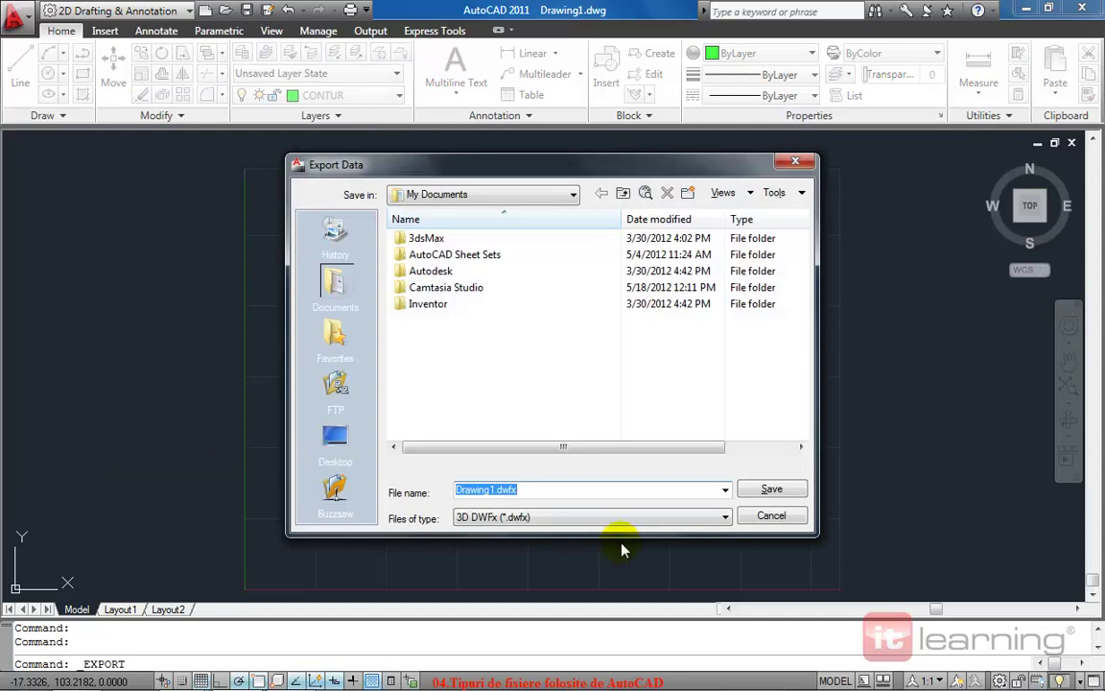
pyautogui.click(725, 518)
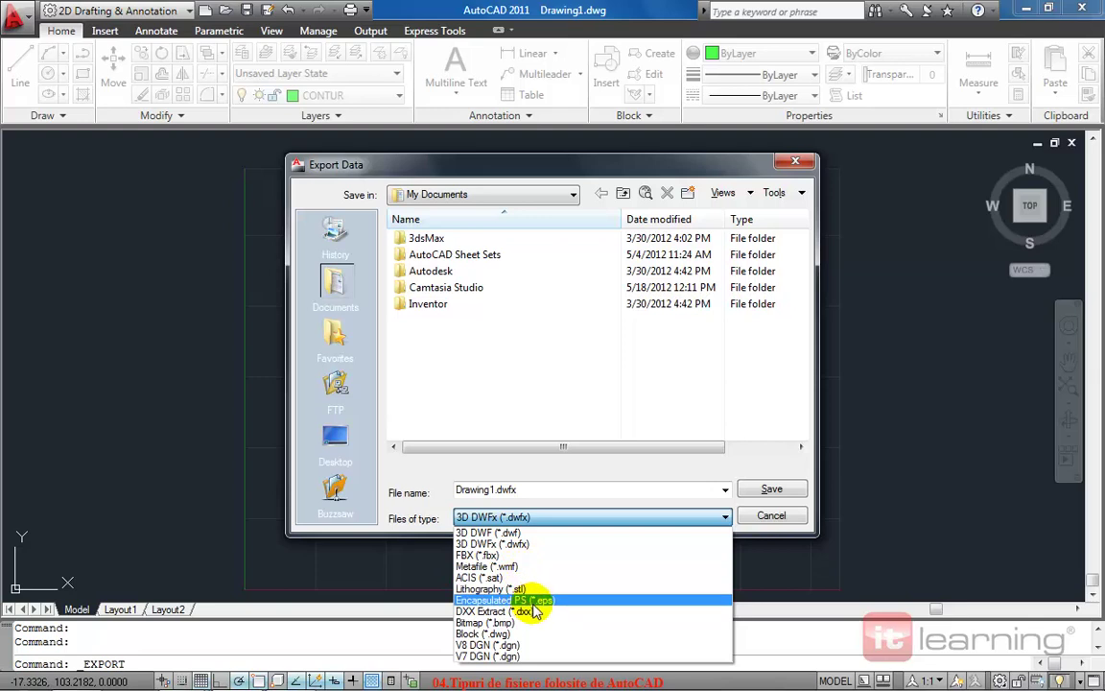
pyautogui.click(785, 565)
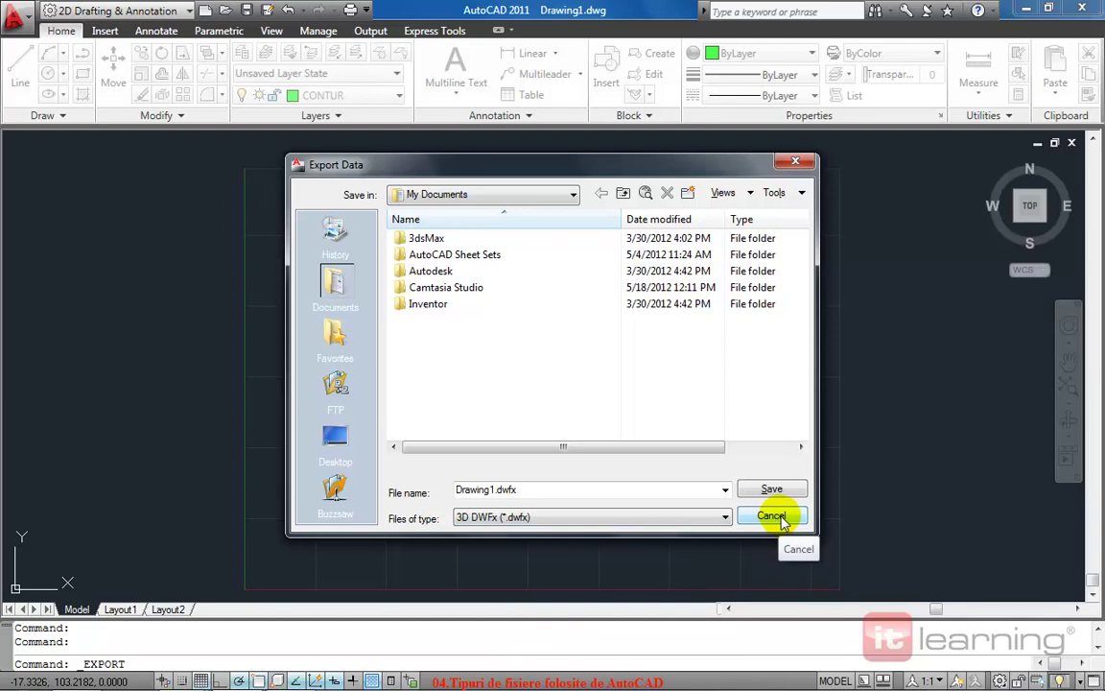
pyautogui.click(773, 516)
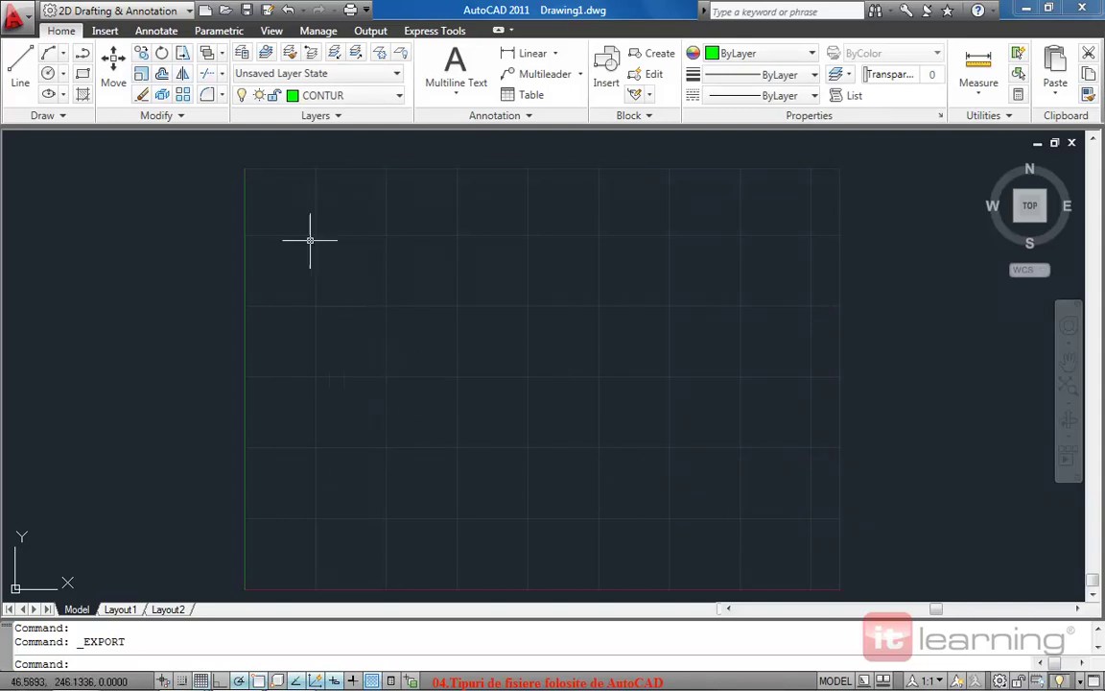
# - Launch Import from the Insert ribbon to bring up the Import File dialog set to FBX (*.fbx)
pyautogui.click(111, 37)
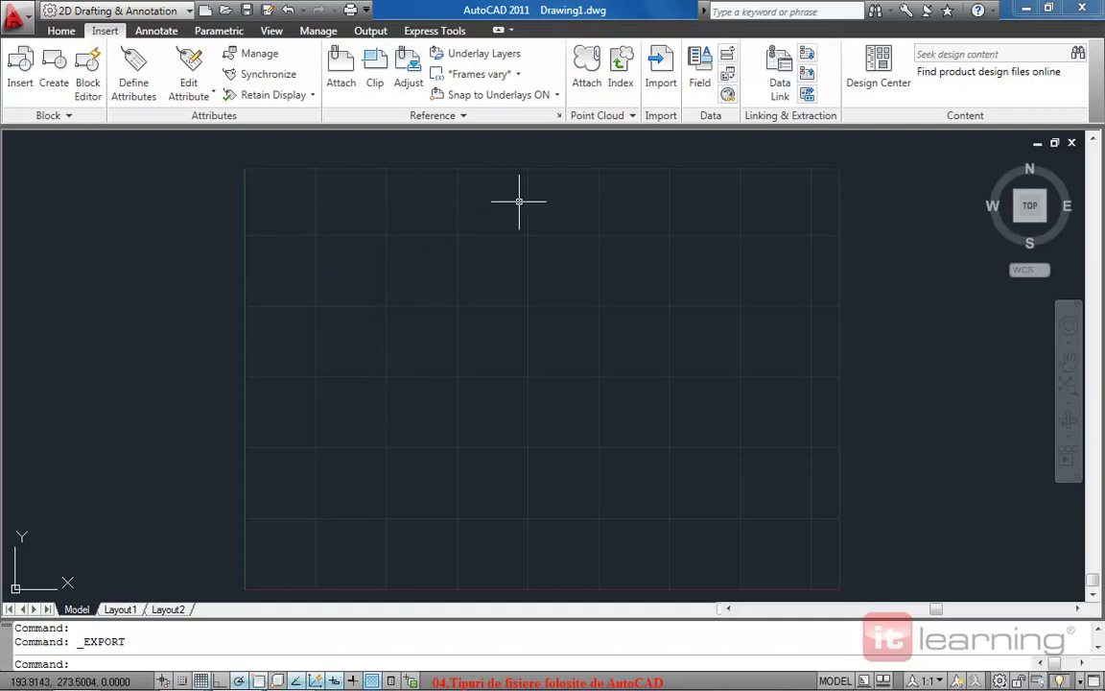
pyautogui.click(661, 67)
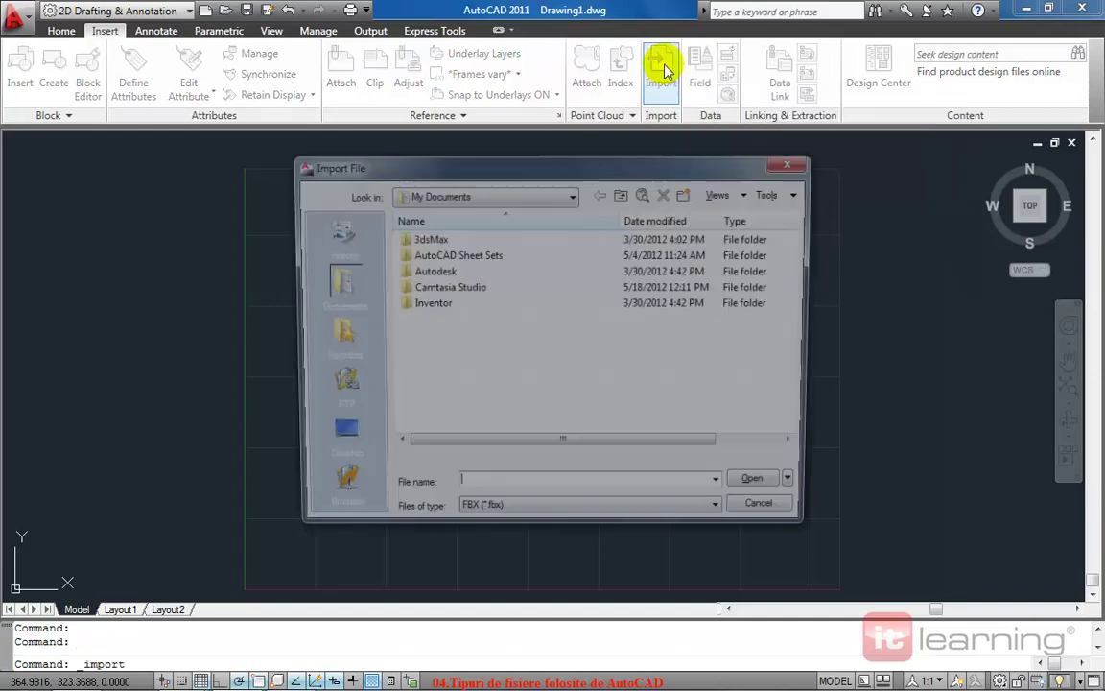
# - Review importable types (FBX, Metafile, ACIS, 3D Studio, MicroStation DGN) and cancel the import
pyautogui.click(725, 516)
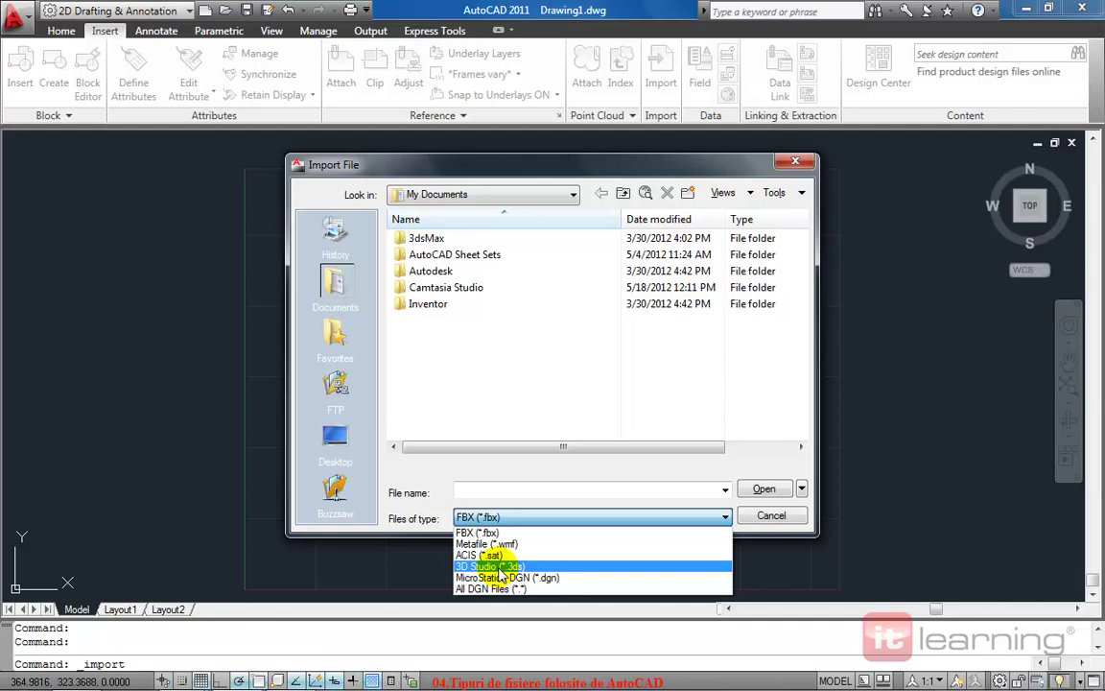
pyautogui.click(775, 517)
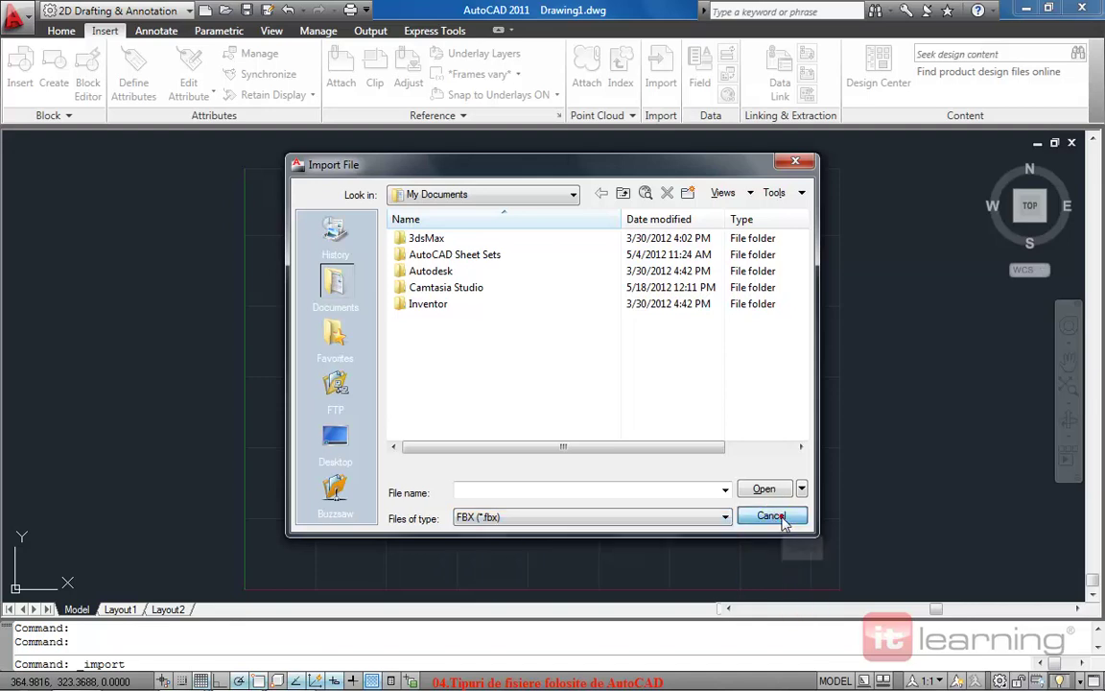
pyautogui.click(782, 519)
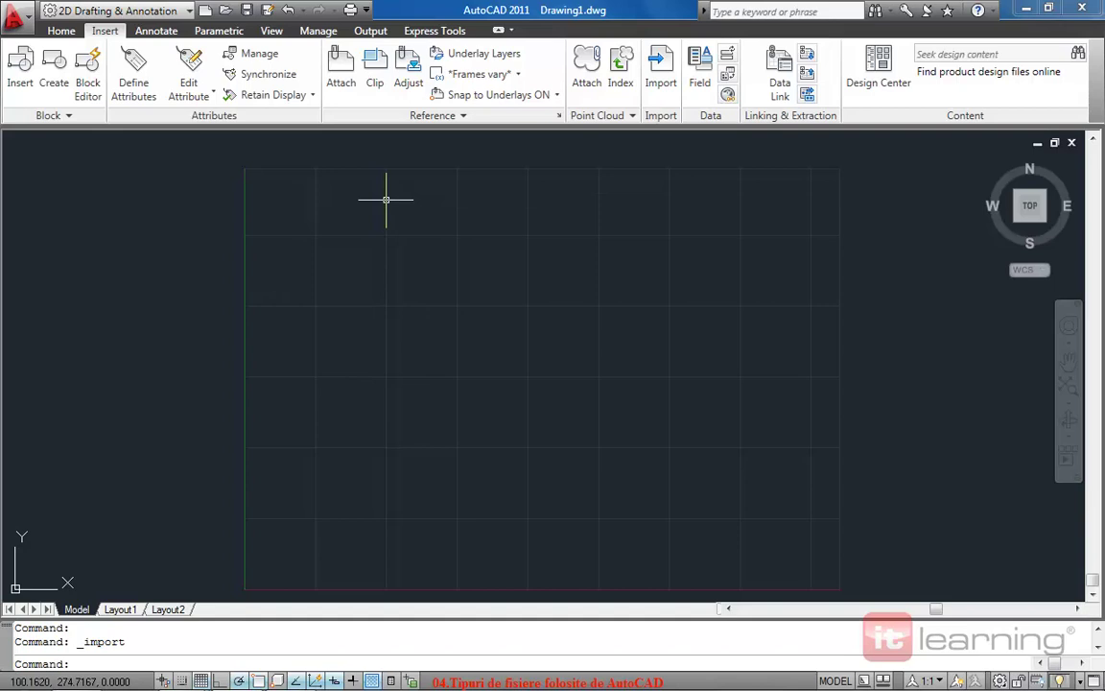
# - Check the attachable point cloud types (PCG, ISD) via Point Cloud Attach, then cancel
pyautogui.click(587, 91)
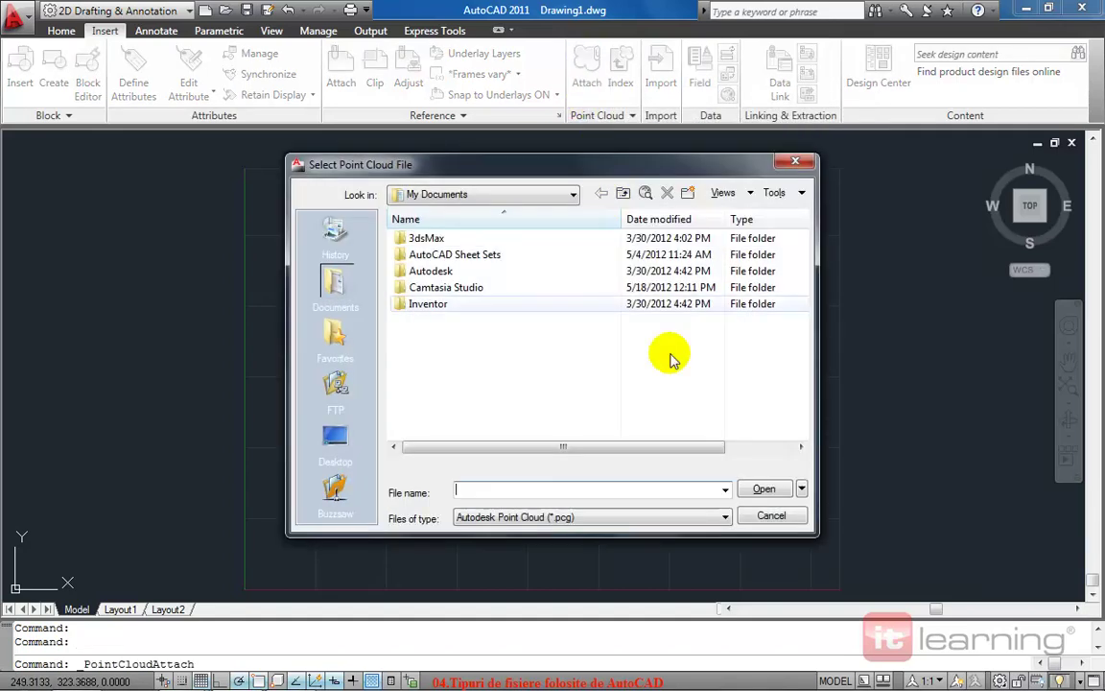
pyautogui.click(726, 519)
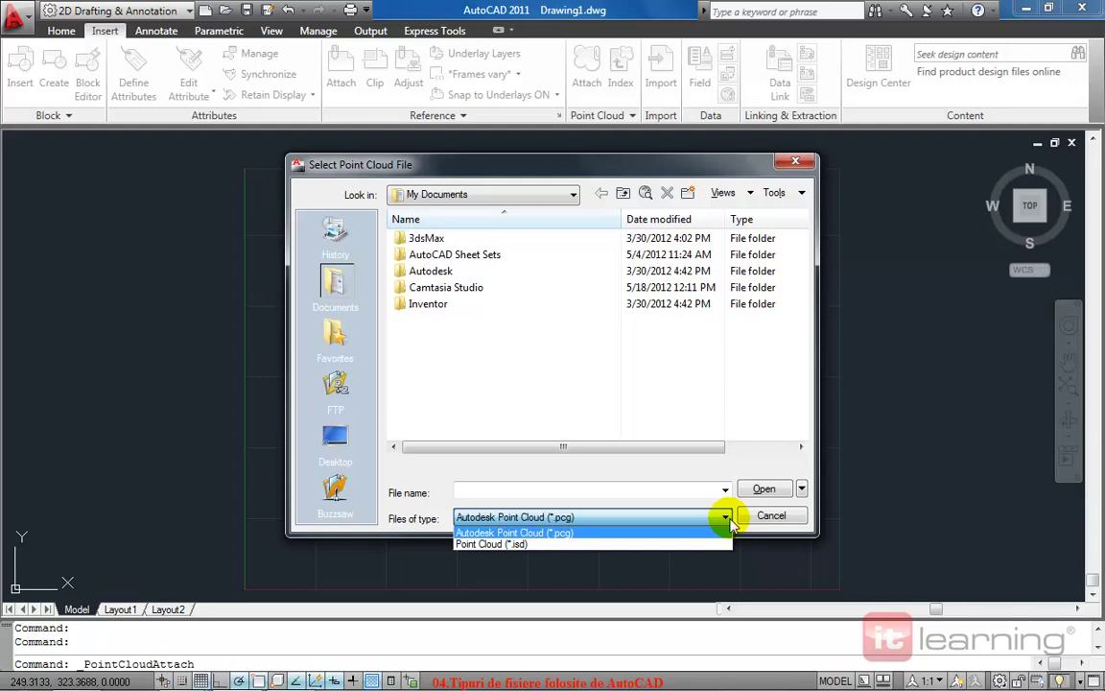
pyautogui.click(780, 517)
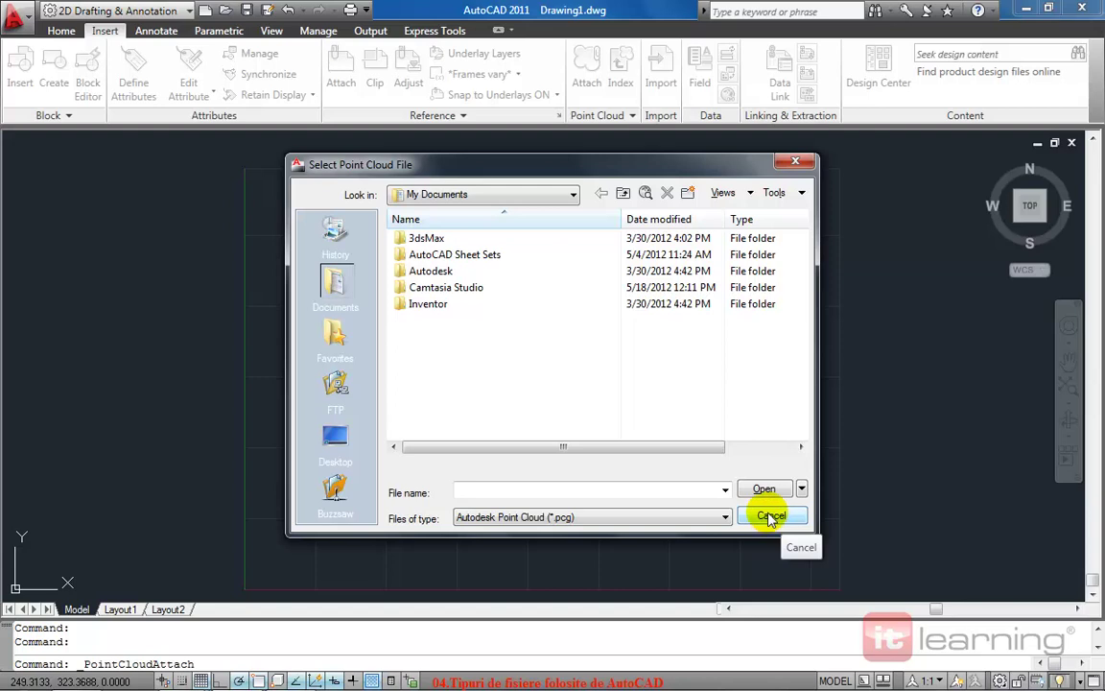
pyautogui.click(772, 517)
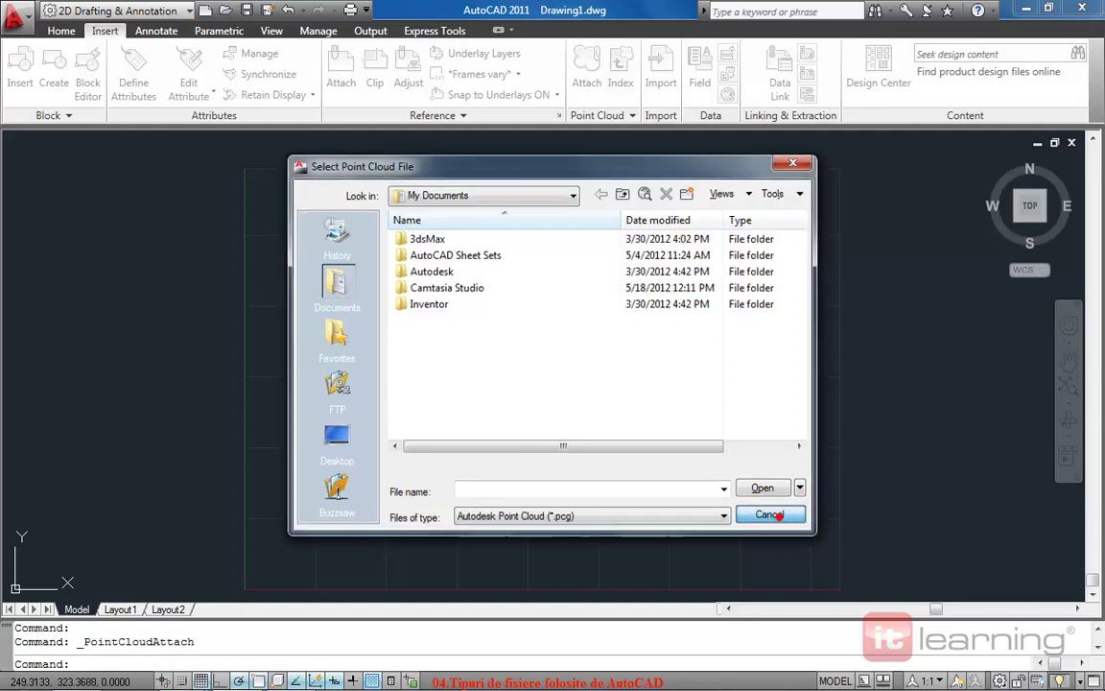